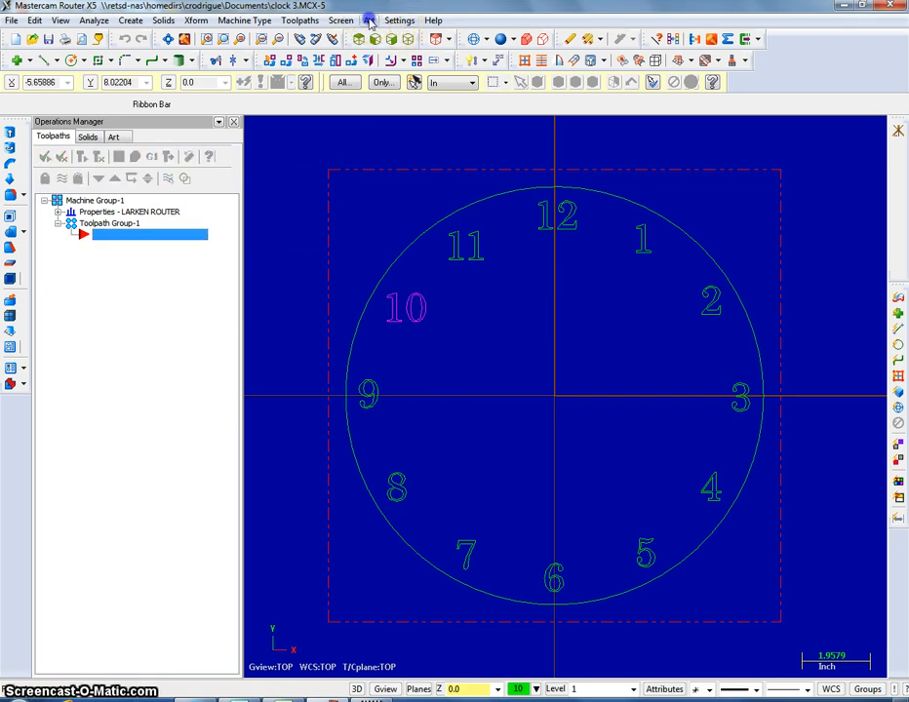
- Start Art and open the duck-commander picture for raster-to-vector tracing, merging the new geometry with the current clock geometry
click(370, 21)
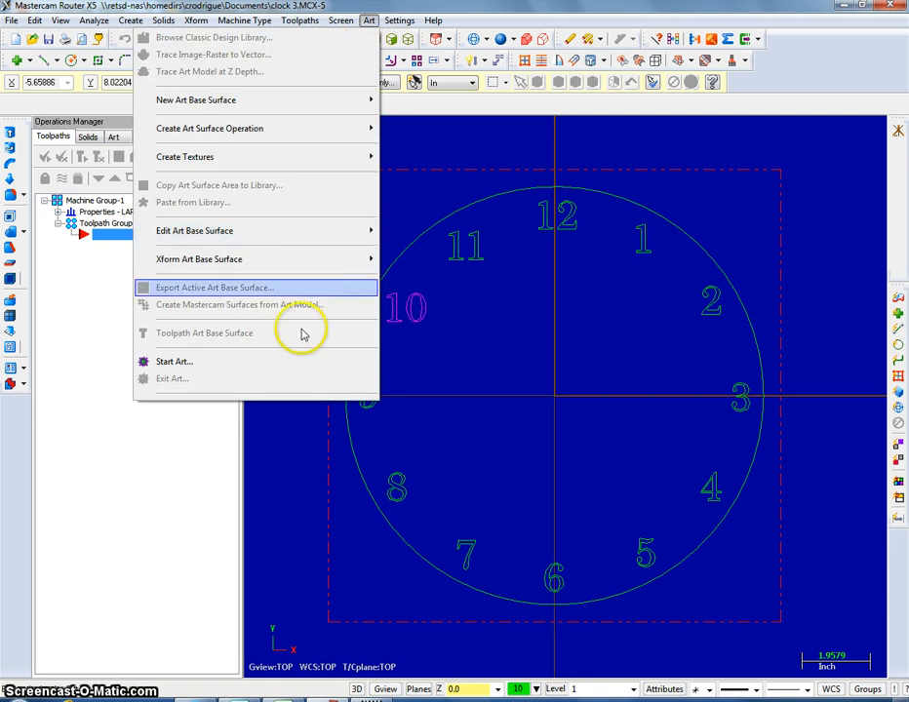
click(292, 362)
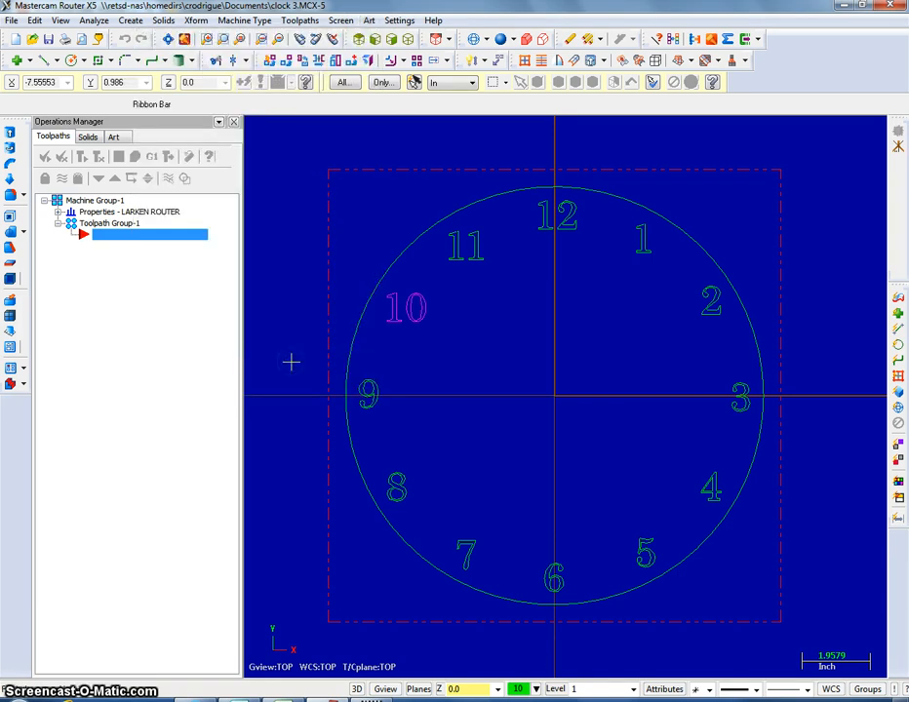
click(368, 22)
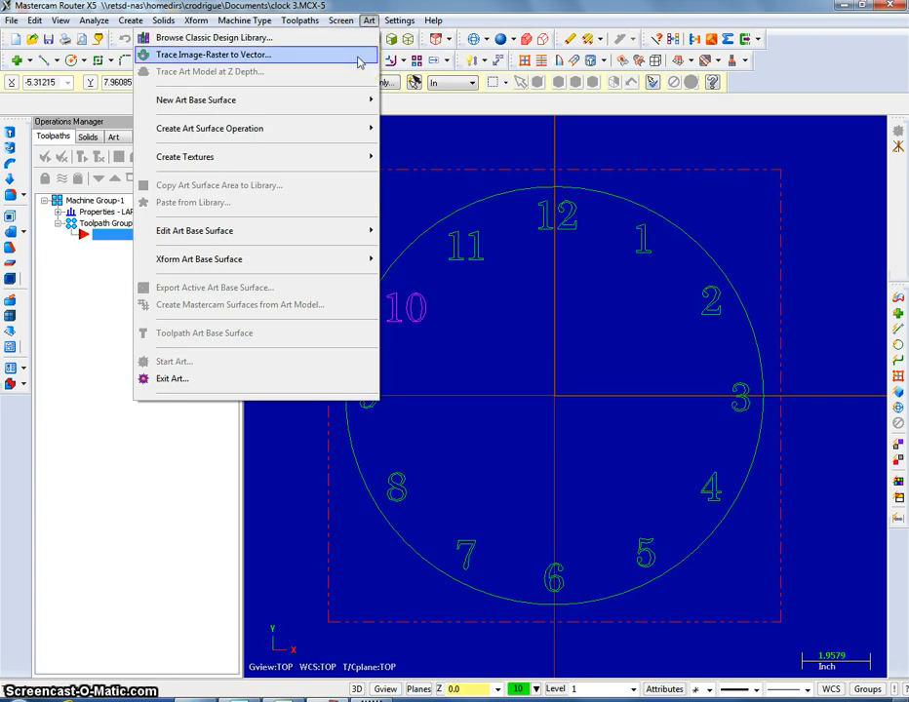
click(358, 59)
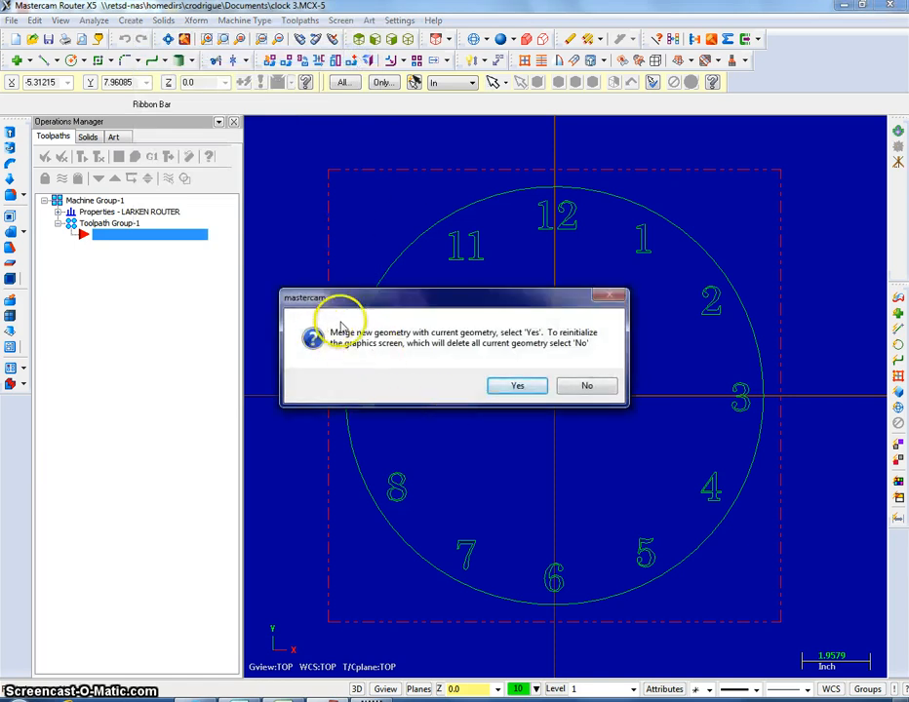
click(513, 386)
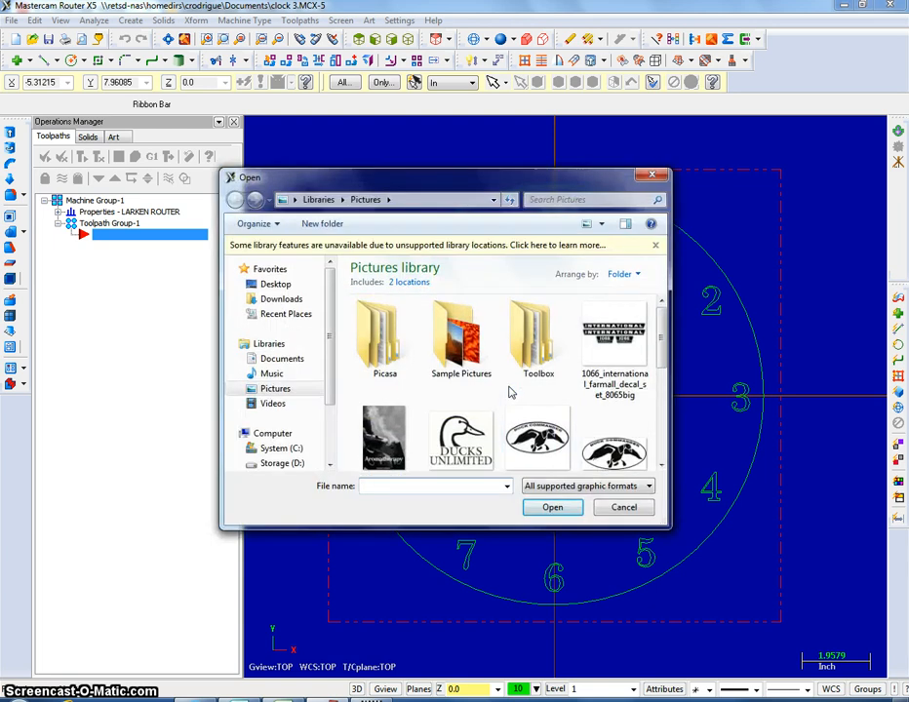
drag(662, 343, 667, 391)
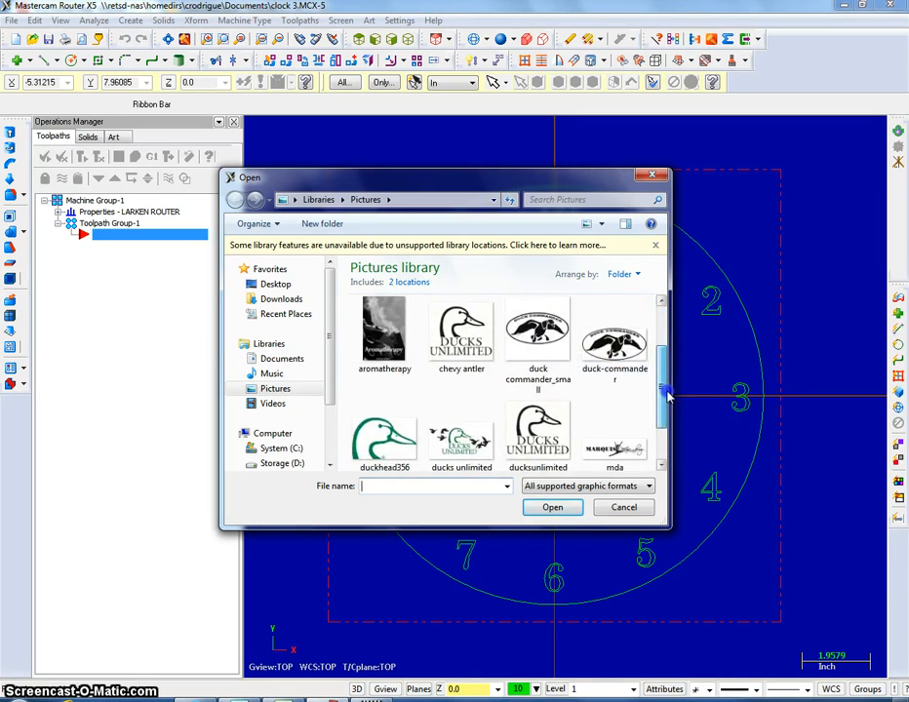
click(624, 343)
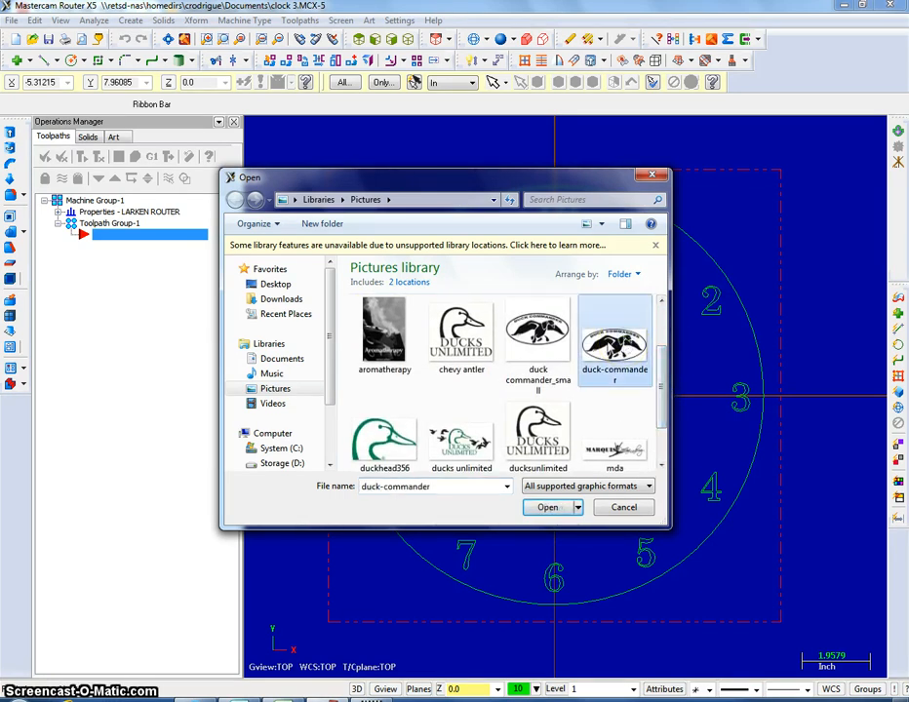
click(548, 507)
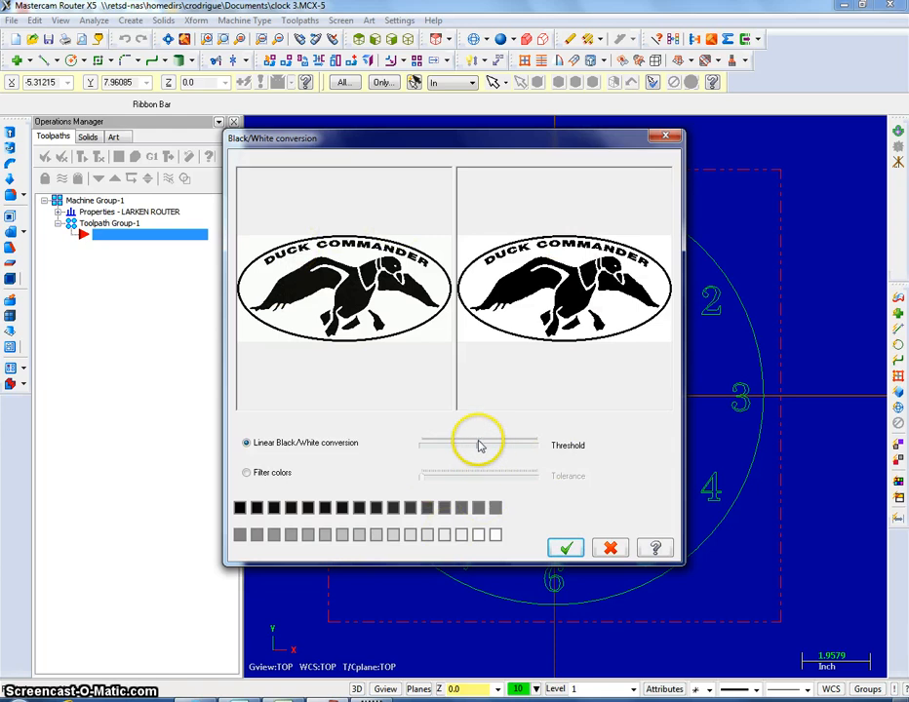
- Raise the black/white conversion threshold slightly and trace the picture as outlines at 1200 DPI, creating the geometry without extra smoothing
mouse_move(478, 444)
mouse_down()
mouse_move(467, 454)
mouse_move(442, 449)
mouse_move(535, 440)
mouse_move(533, 450)
mouse_move(488, 448)
mouse_up()
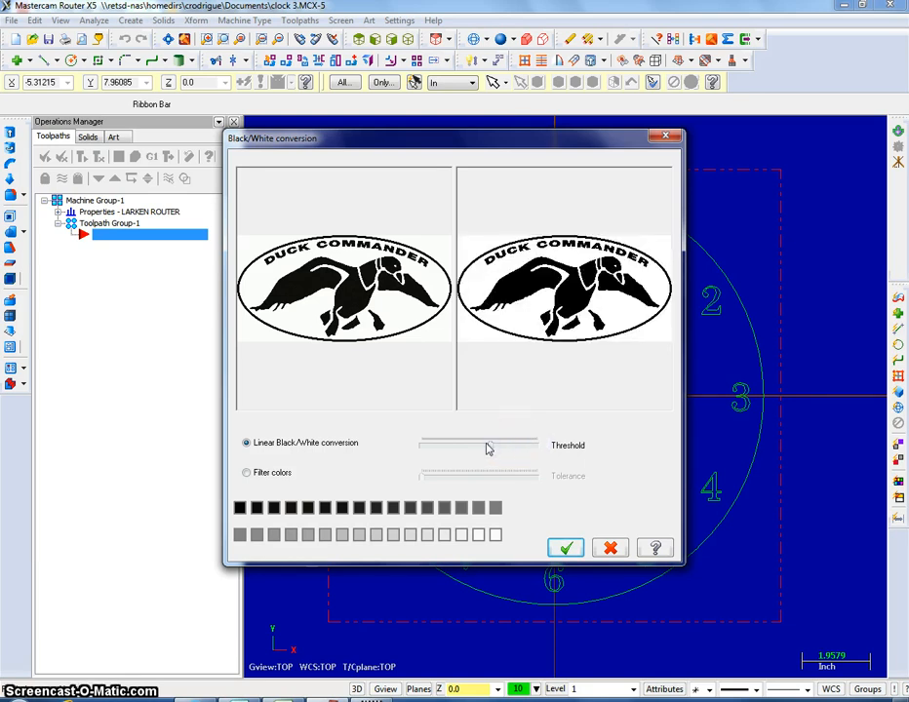
click(565, 547)
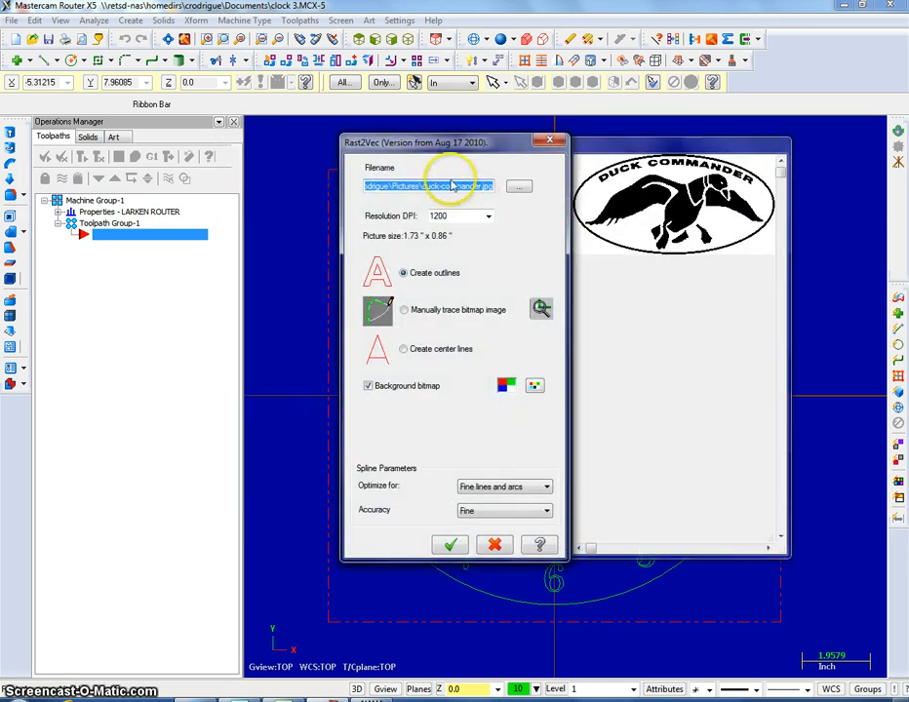
click(489, 217)
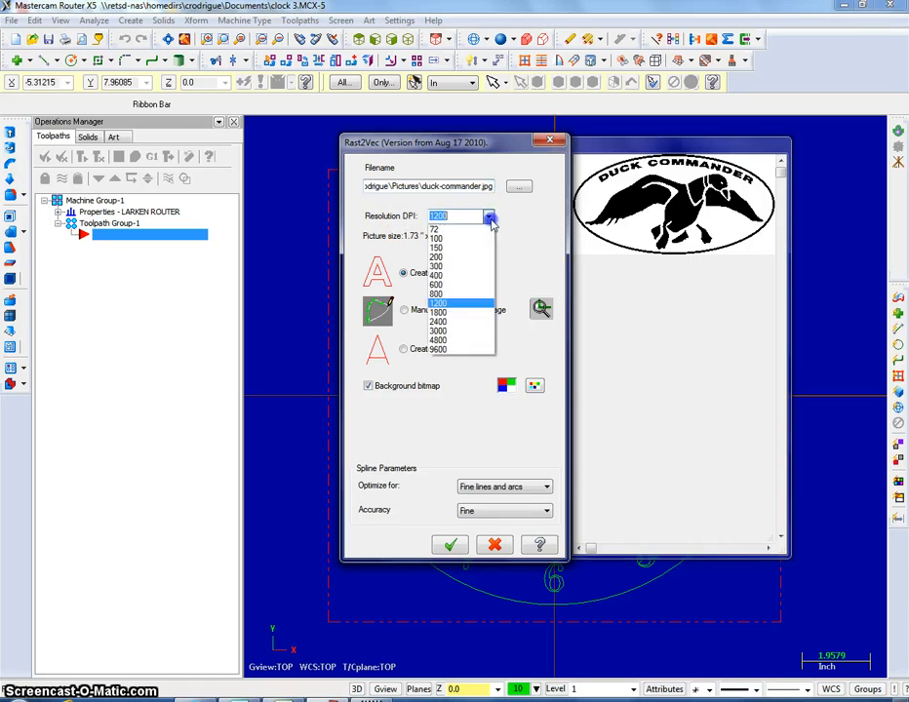
click(491, 220)
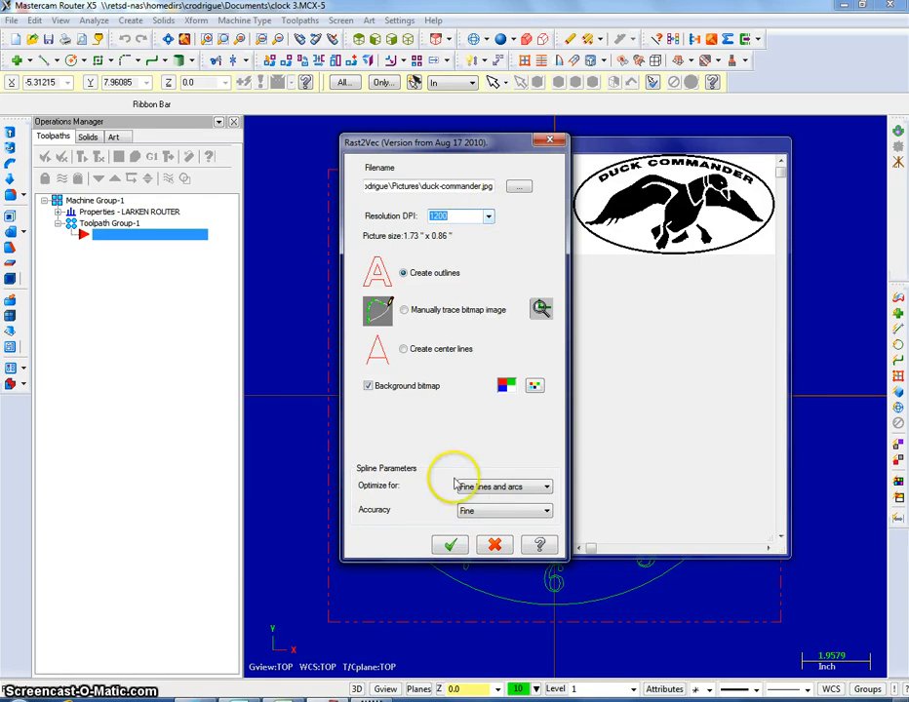
click(450, 546)
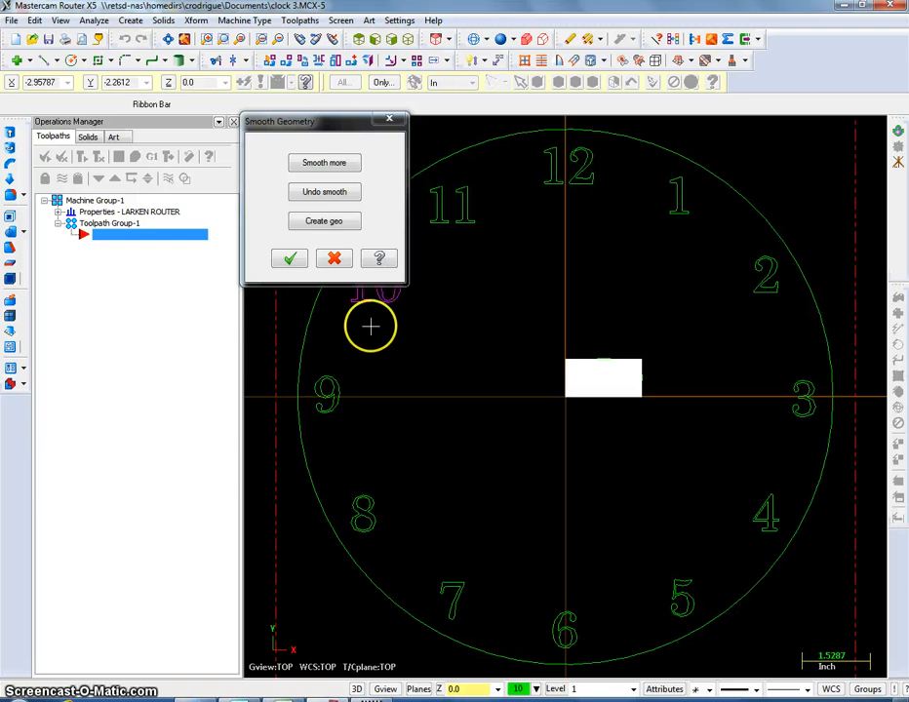
click(290, 261)
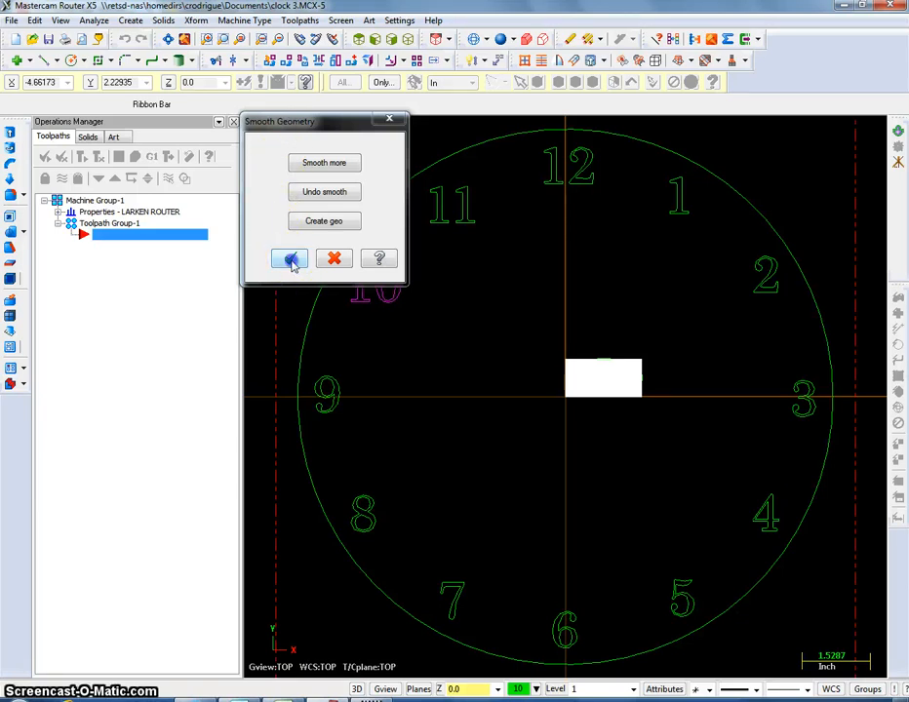
click(454, 388)
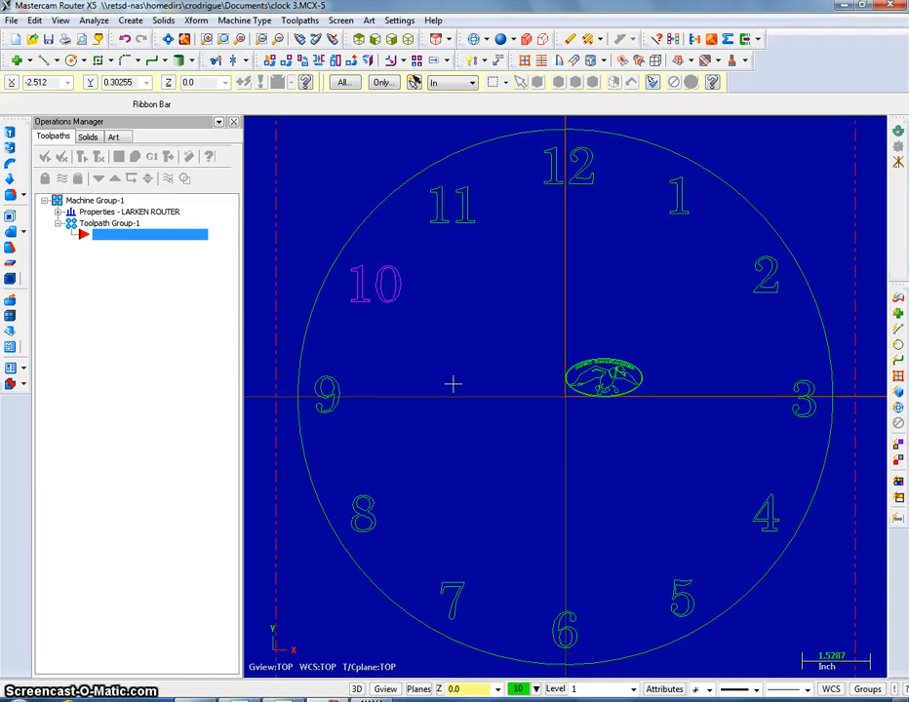
click(479, 379)
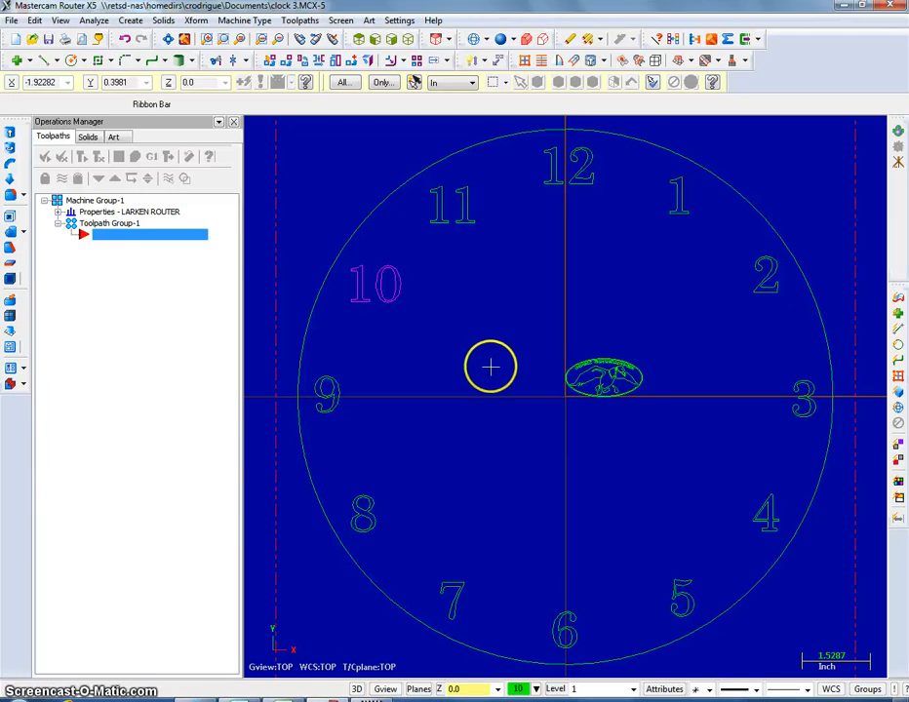
- Move the whole traced duck logo with the Drag transform from its own centre to the centre of the clock face
drag(528, 335, 688, 433)
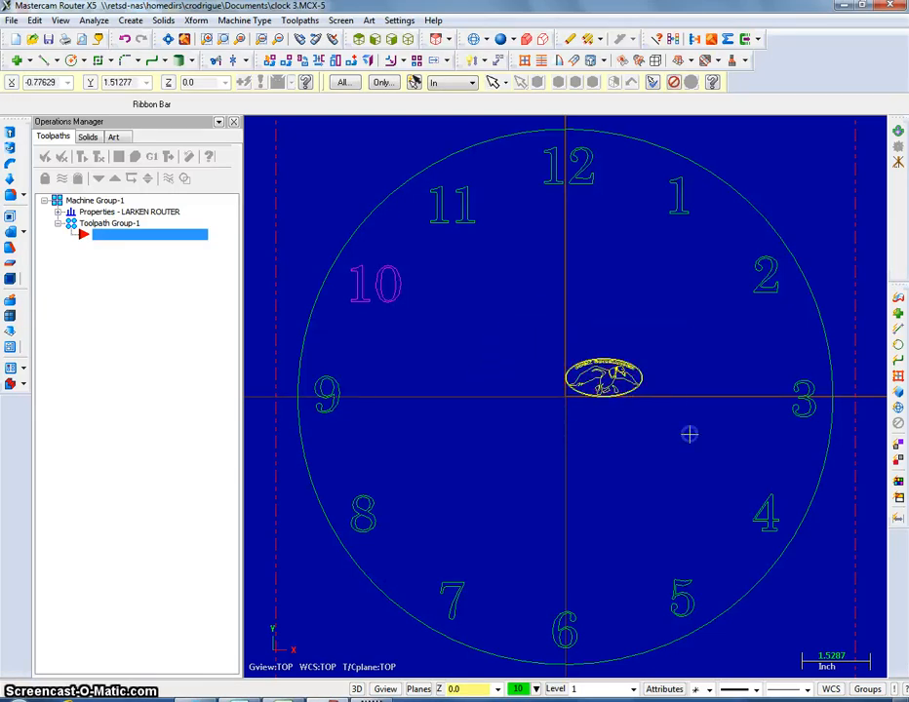
click(196, 21)
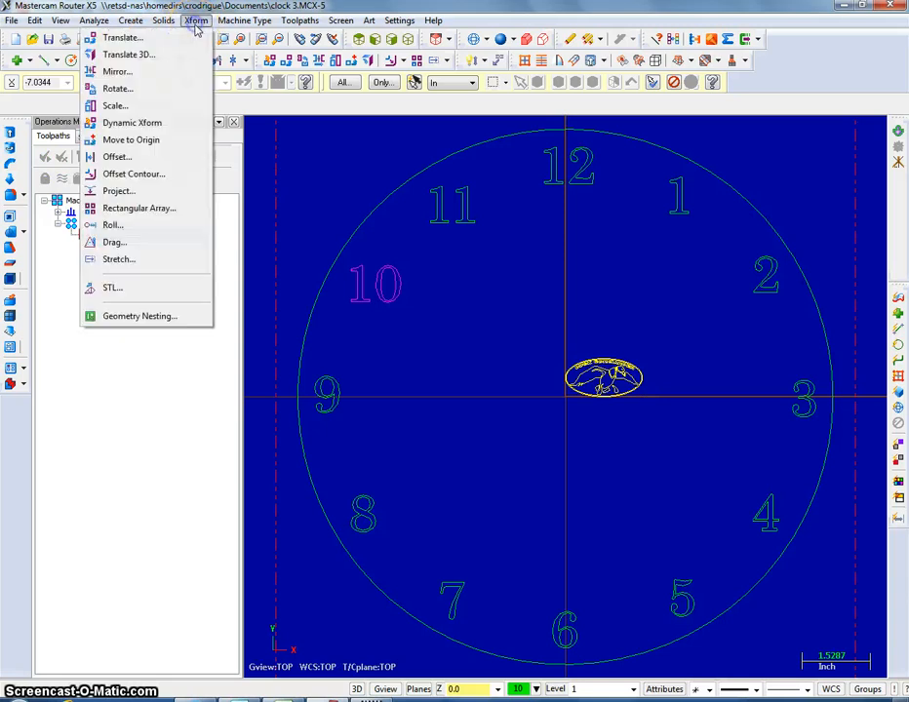
click(183, 244)
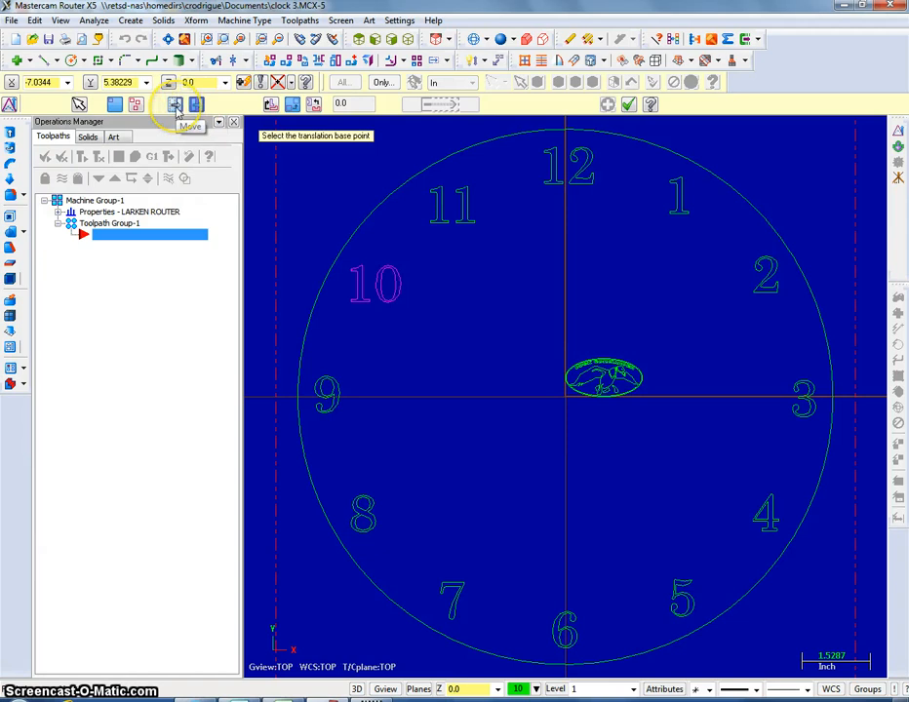
click(175, 105)
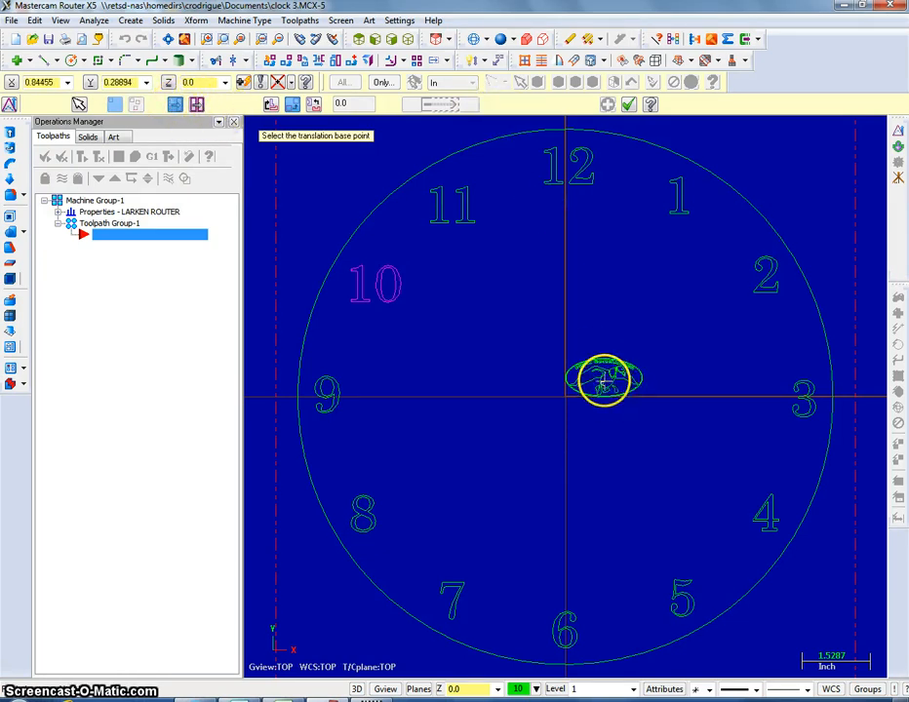
click(602, 378)
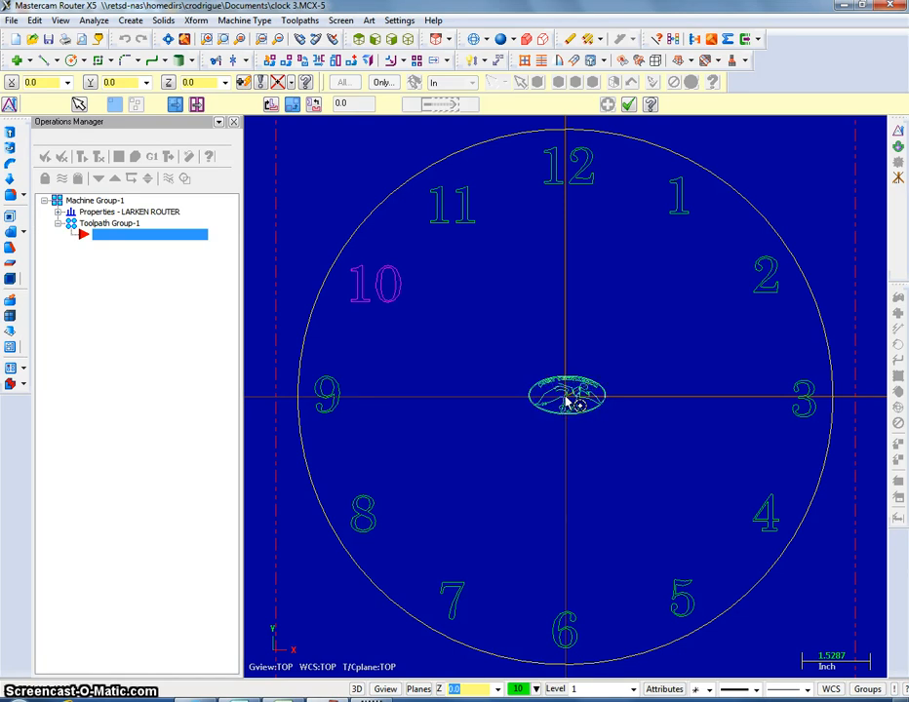
click(635, 439)
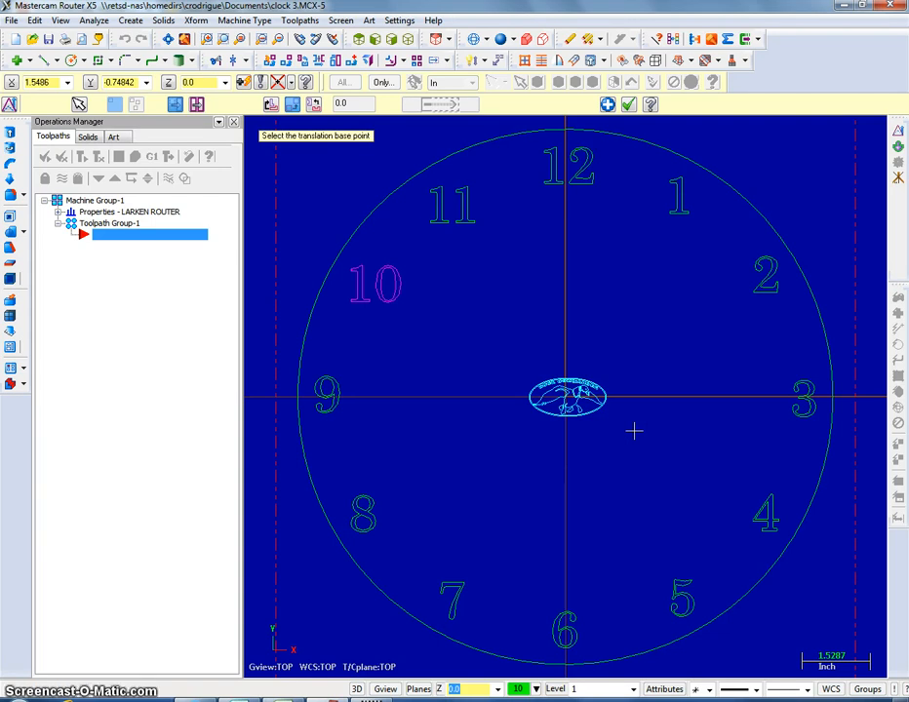
click(629, 104)
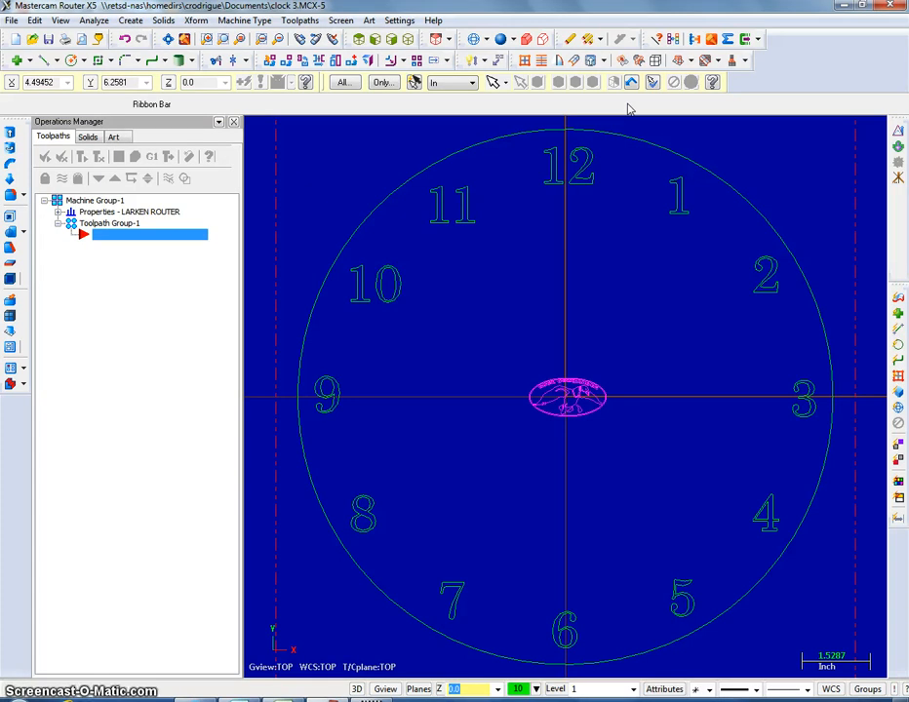
- Scale the whole duck logo uniformly by a factor of 4.2, using Move instead of Copy
click(196, 20)
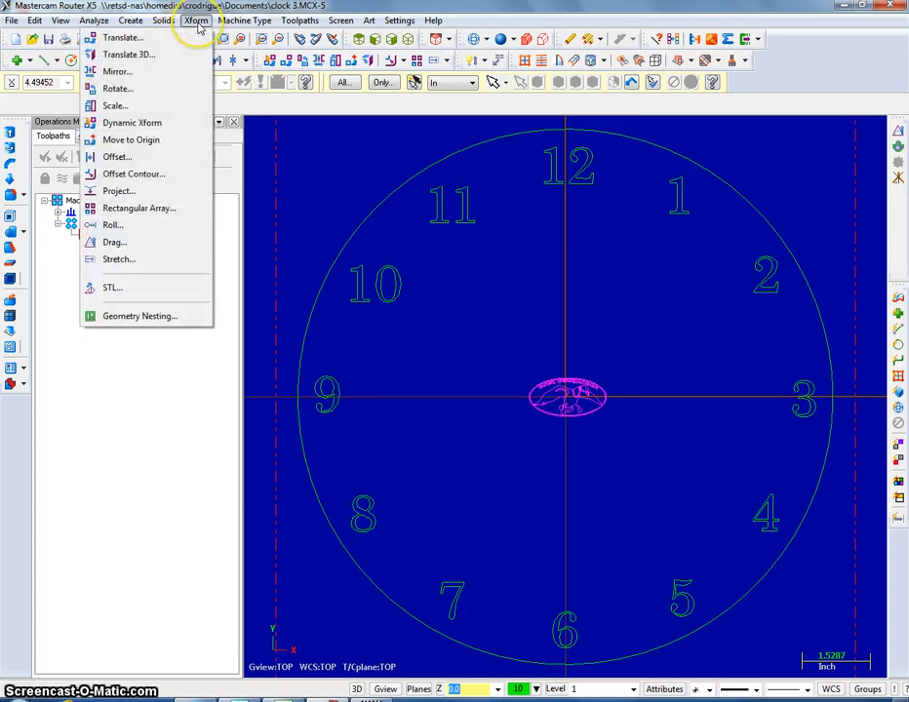
click(162, 107)
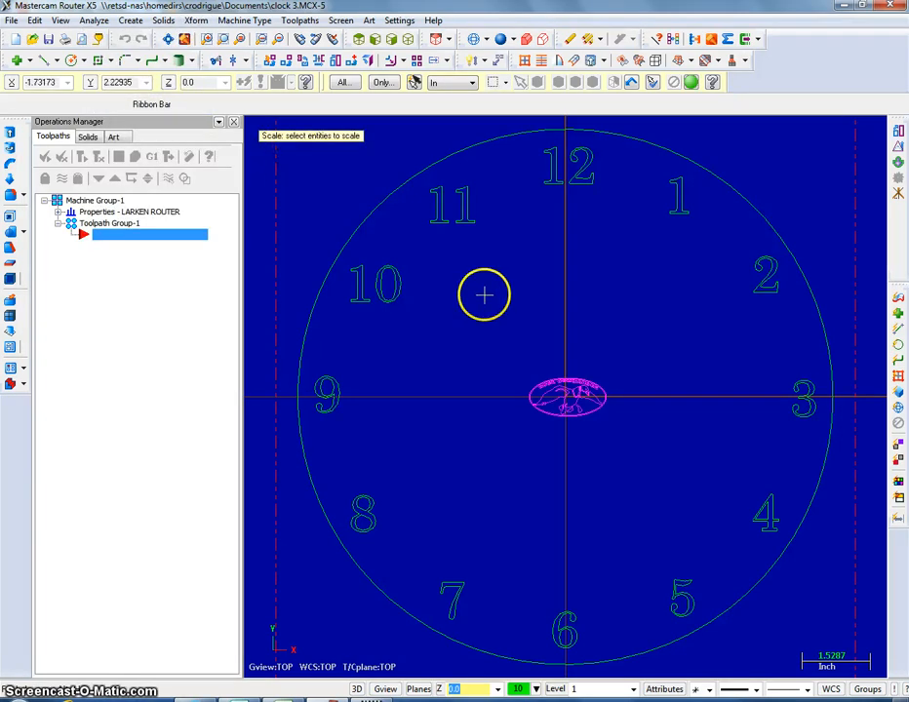
drag(503, 350, 637, 444)
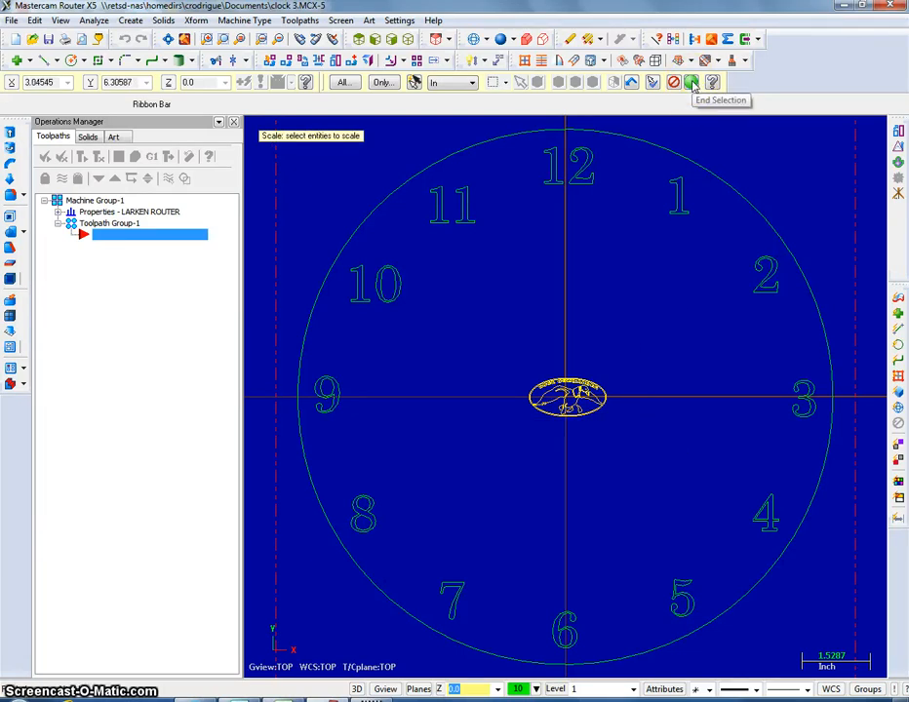
click(692, 82)
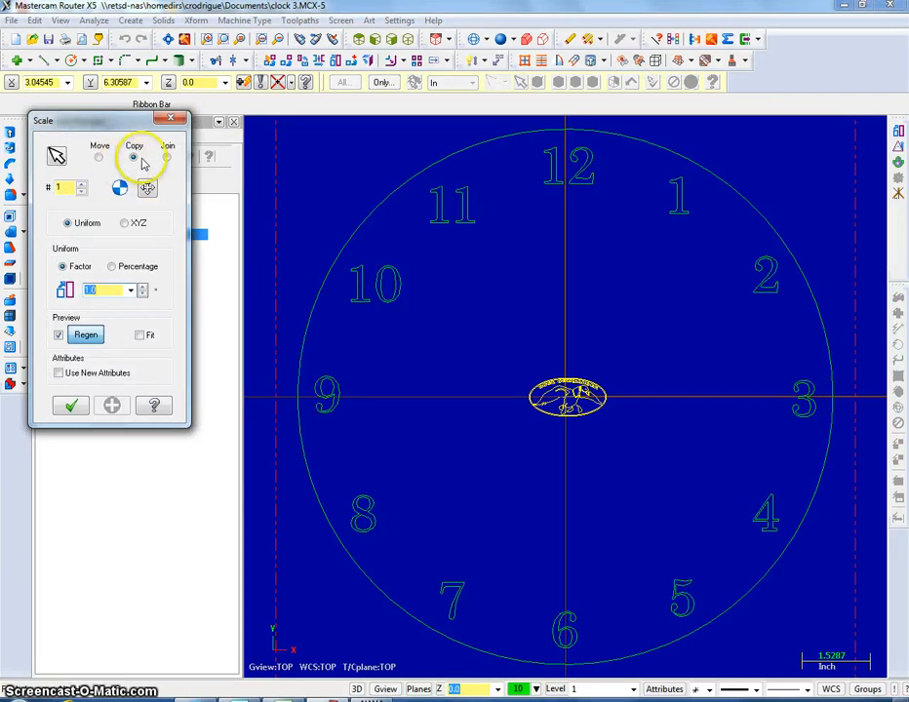
click(98, 158)
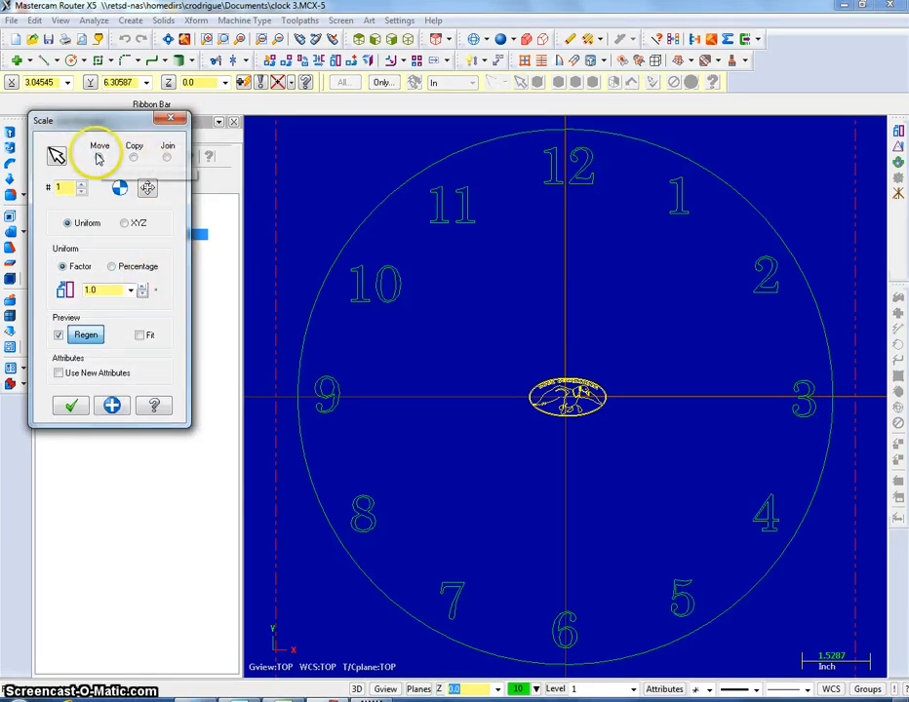
click(142, 289)
click(142, 288)
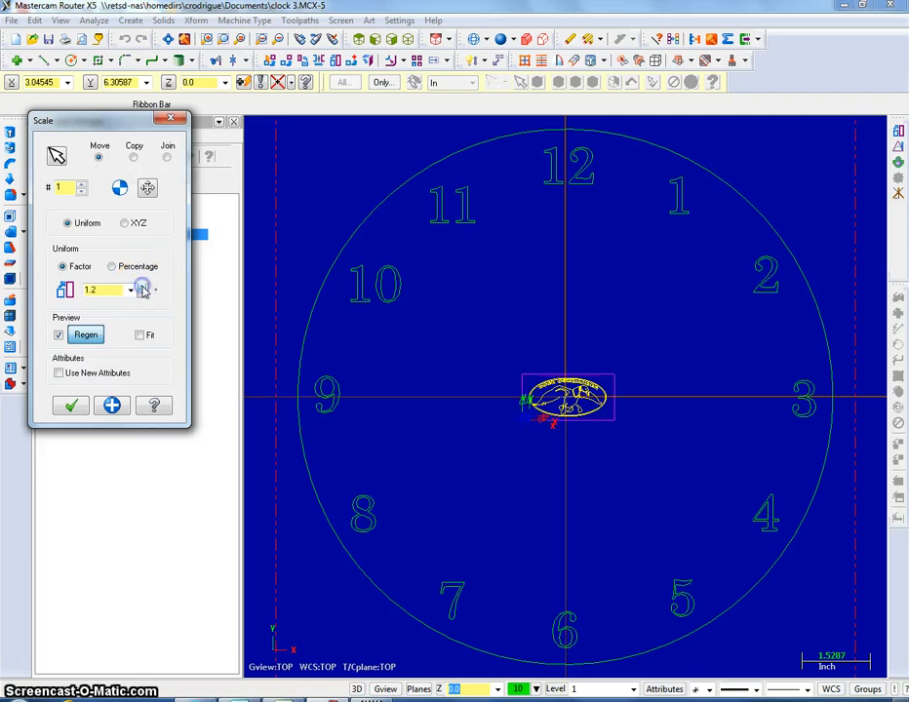
click(142, 288)
click(143, 288)
click(143, 289)
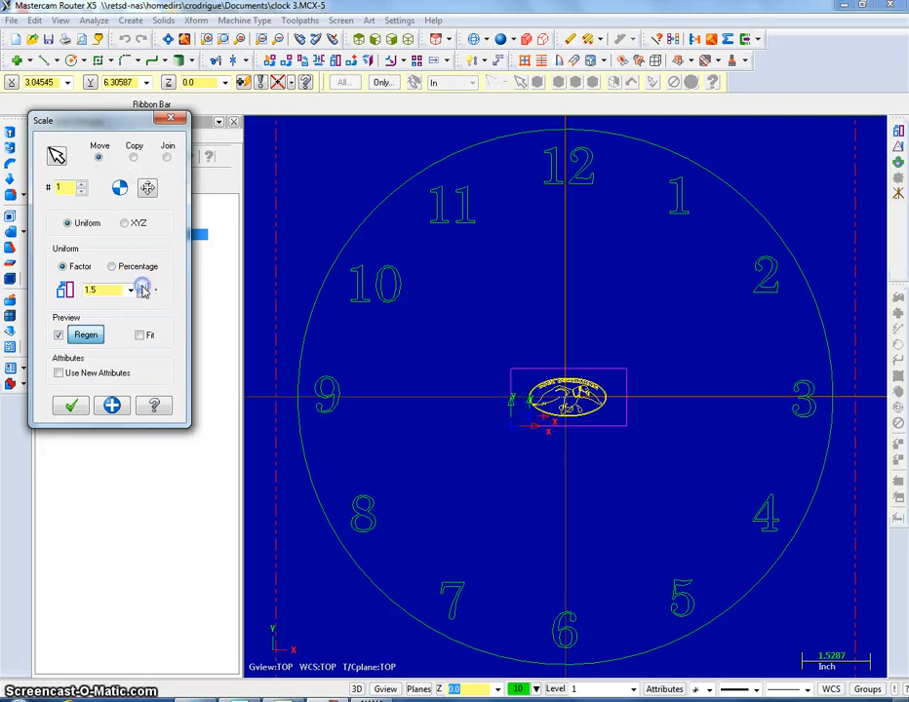
click(142, 288)
click(142, 288)
click(142, 289)
click(142, 289)
click(142, 289)
click(142, 289)
click(142, 289)
click(142, 289)
click(142, 289)
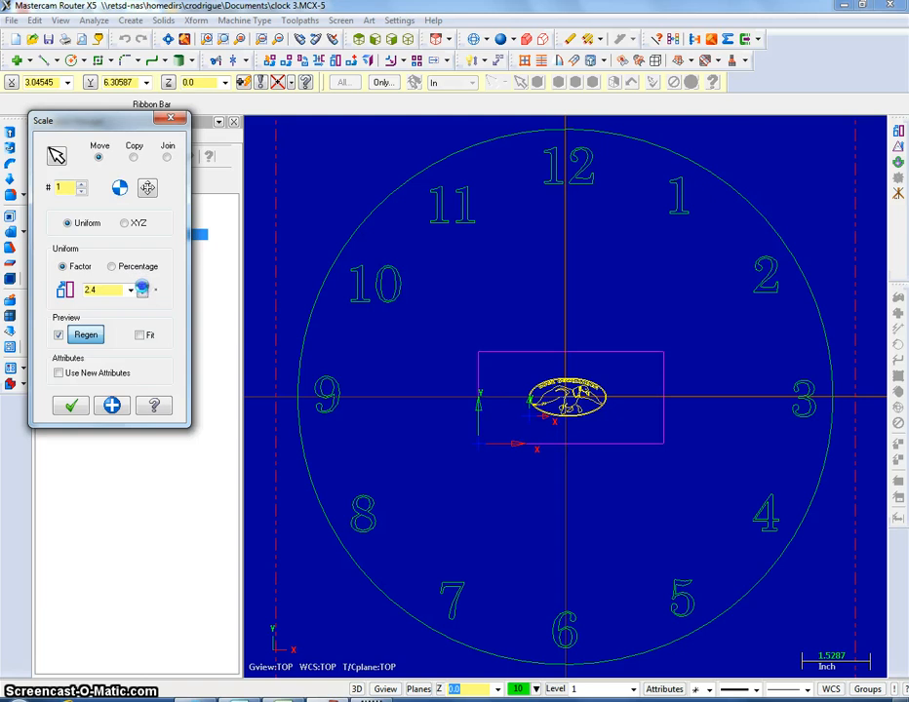
click(142, 289)
click(142, 288)
click(142, 288)
click(142, 289)
click(142, 289)
click(142, 288)
click(142, 289)
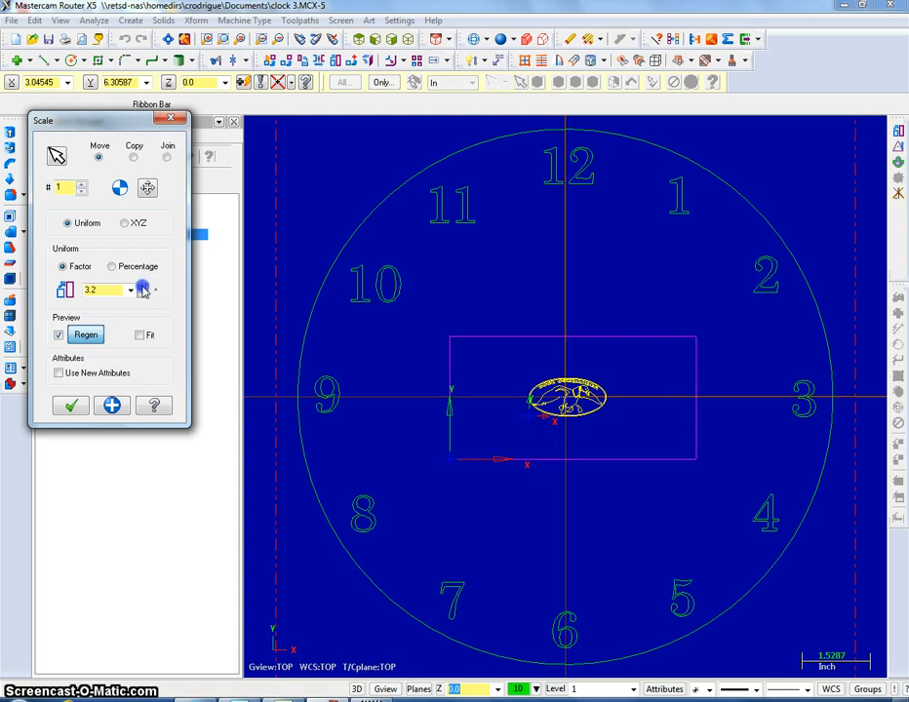
click(142, 288)
click(142, 289)
click(142, 288)
click(143, 288)
click(142, 288)
click(142, 288)
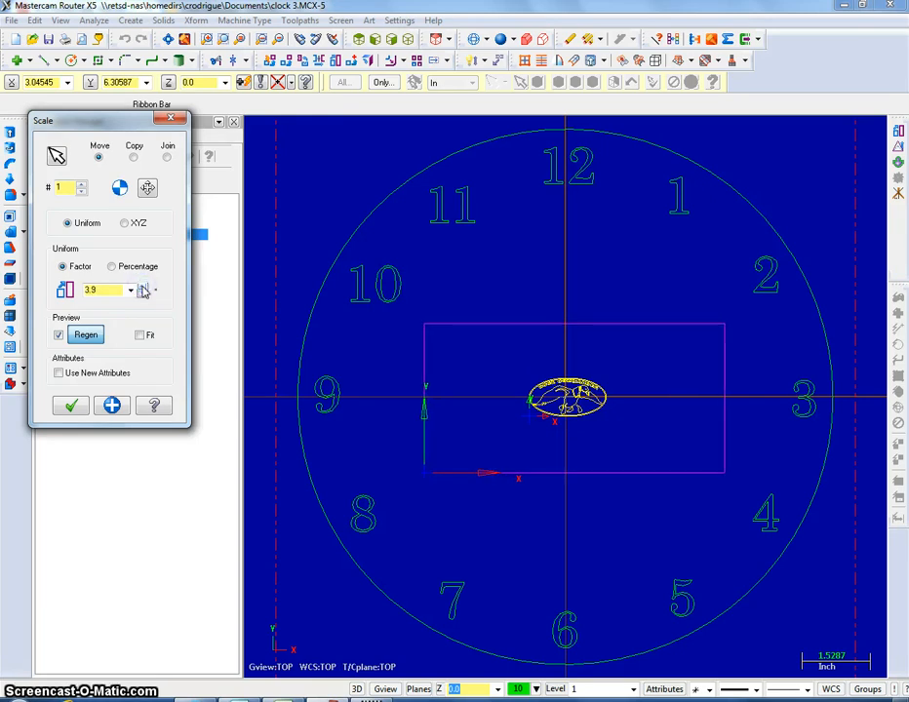
click(142, 289)
click(142, 289)
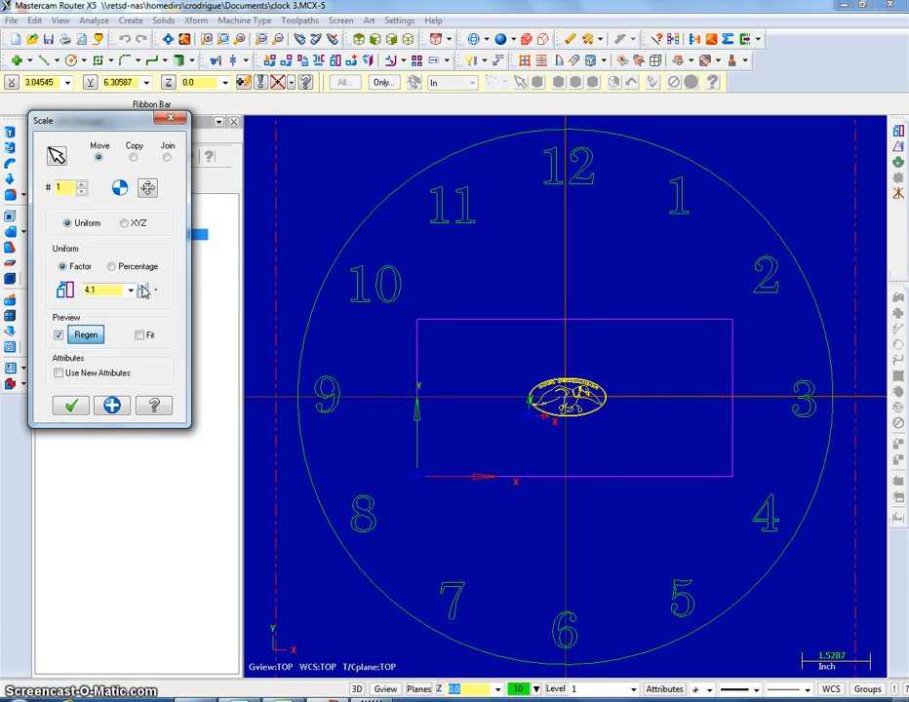
click(142, 288)
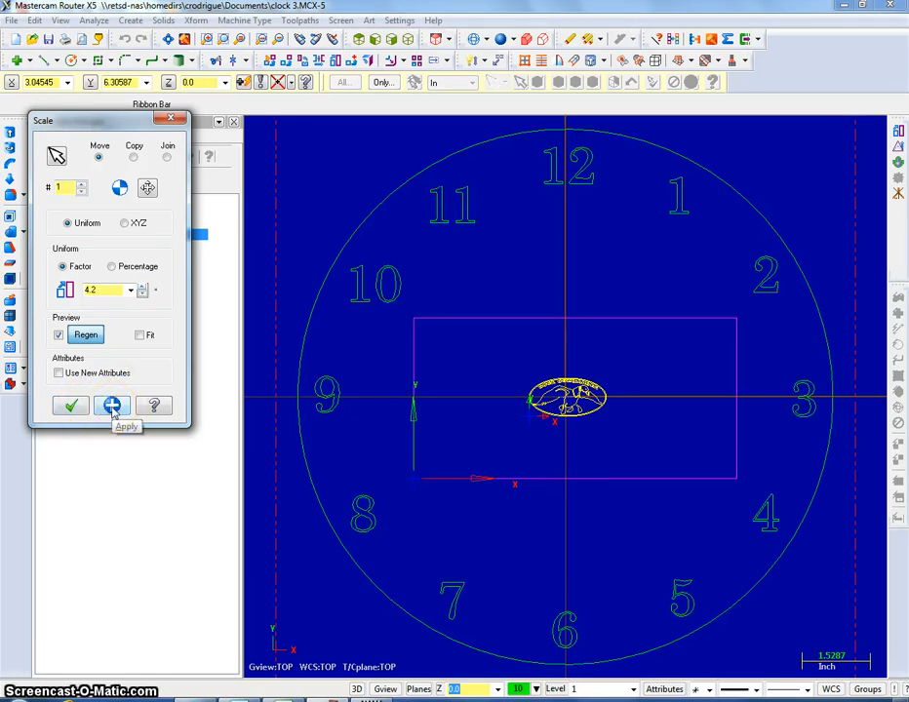
click(112, 406)
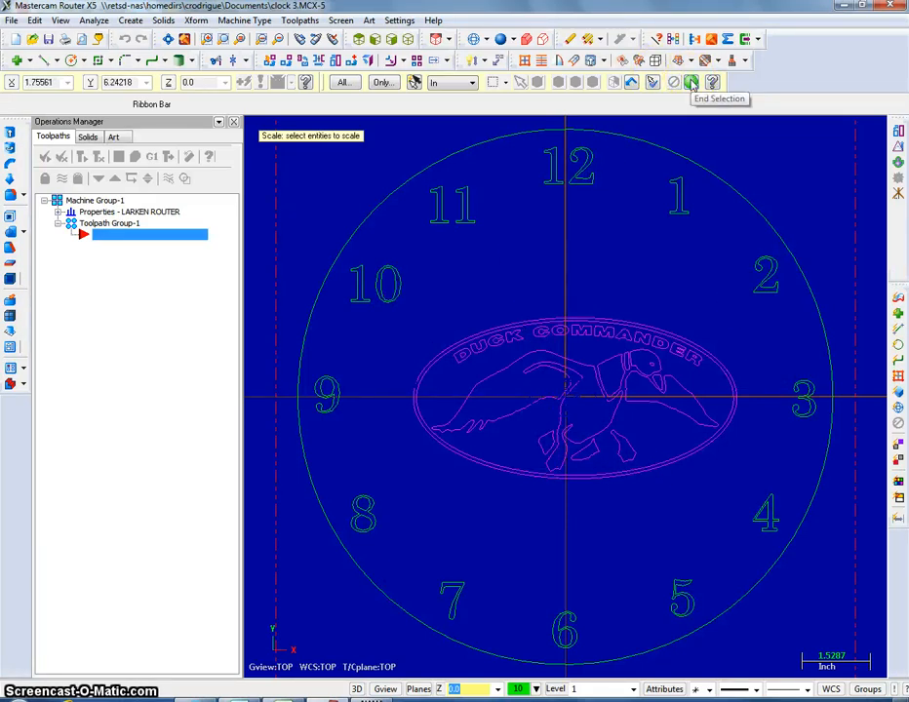
click(690, 84)
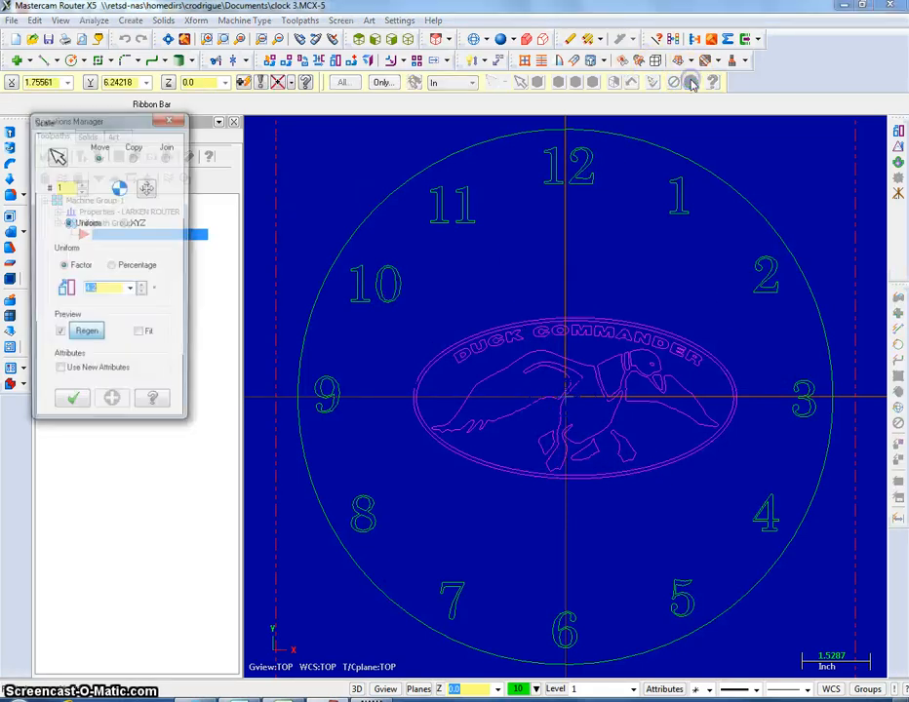
click(71, 405)
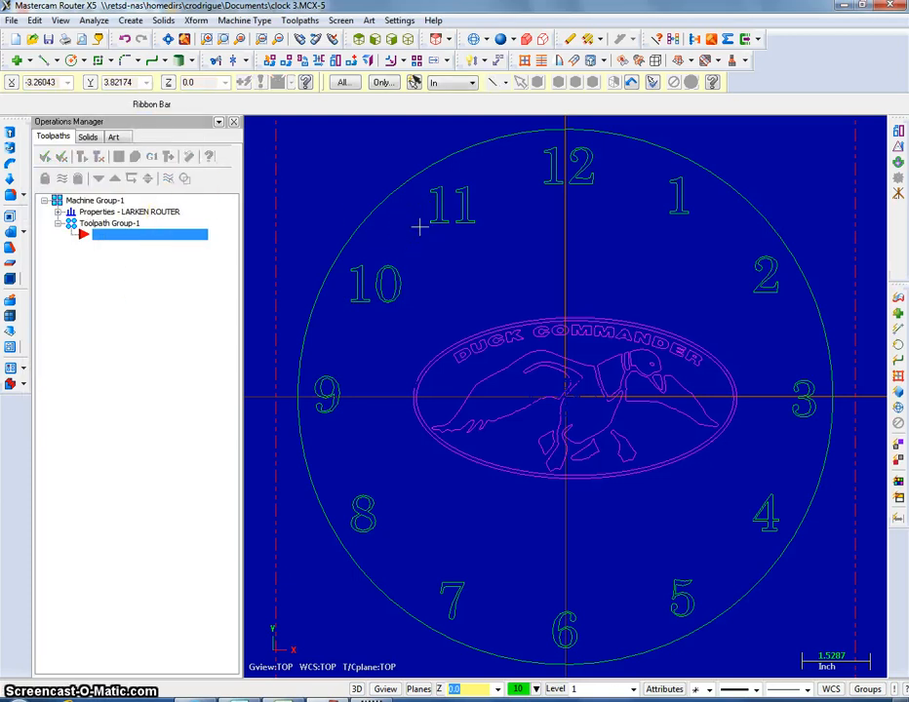
click(515, 321)
scroll(514, 322, down, 1)
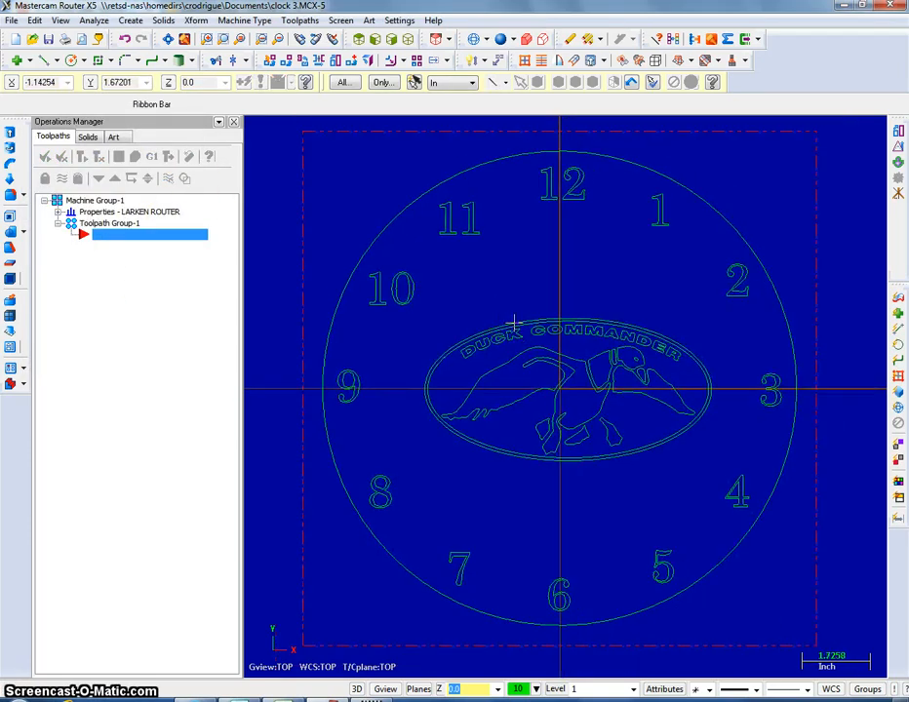
scroll(515, 322, down, 2)
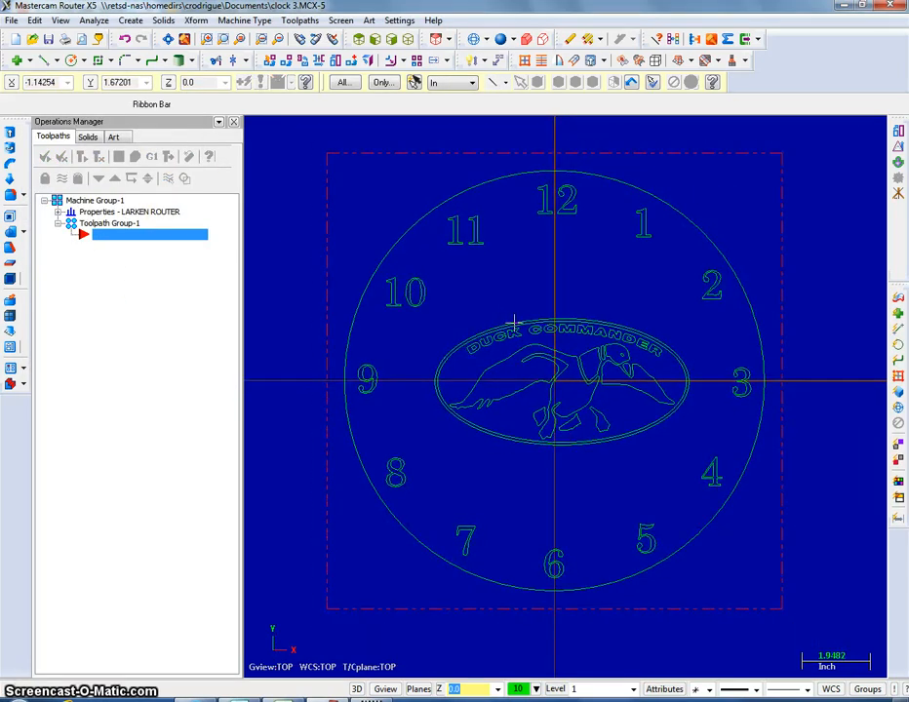